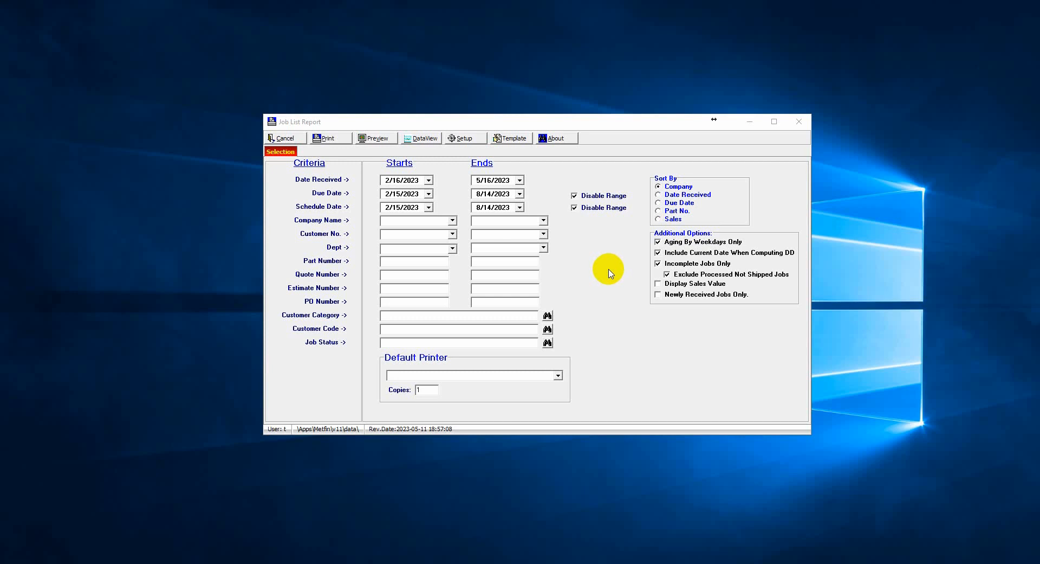
Preview the Job List Report and export it to Excel as JobListReport.xls in the Tempfile folder
click(380, 138)
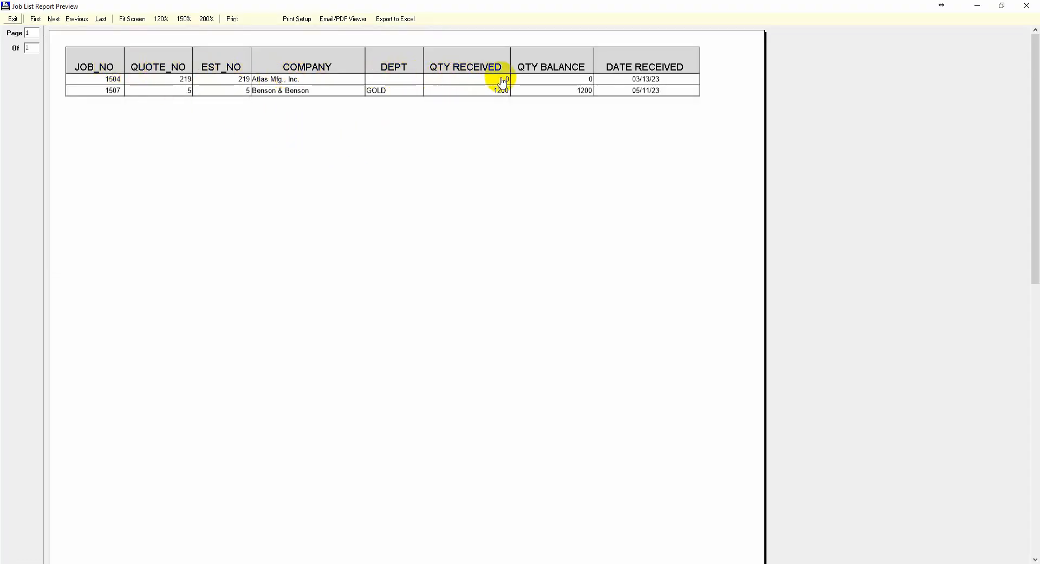
scroll(588, 158, down, 3)
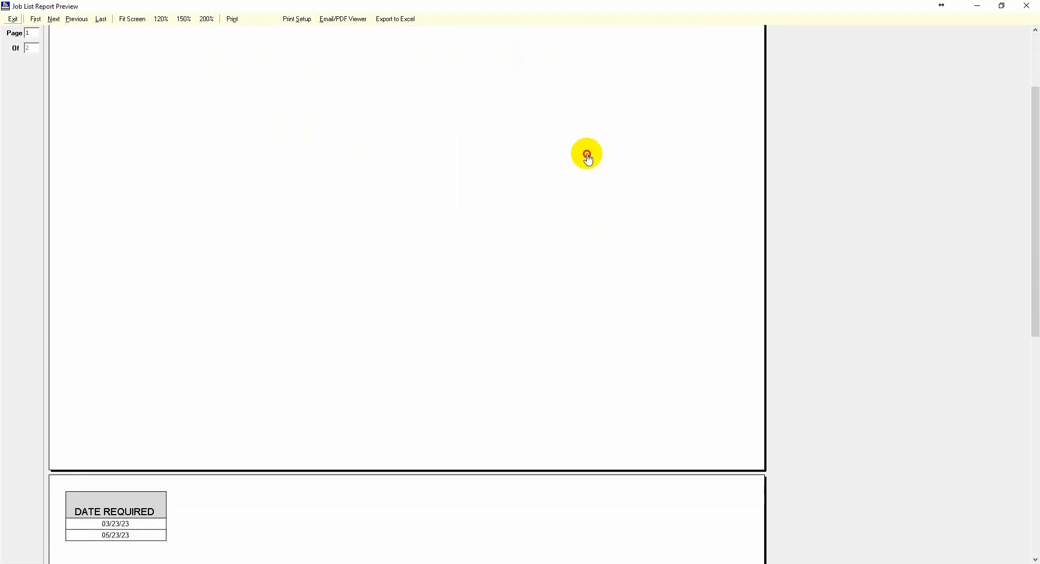
scroll(551, 383, down, 3)
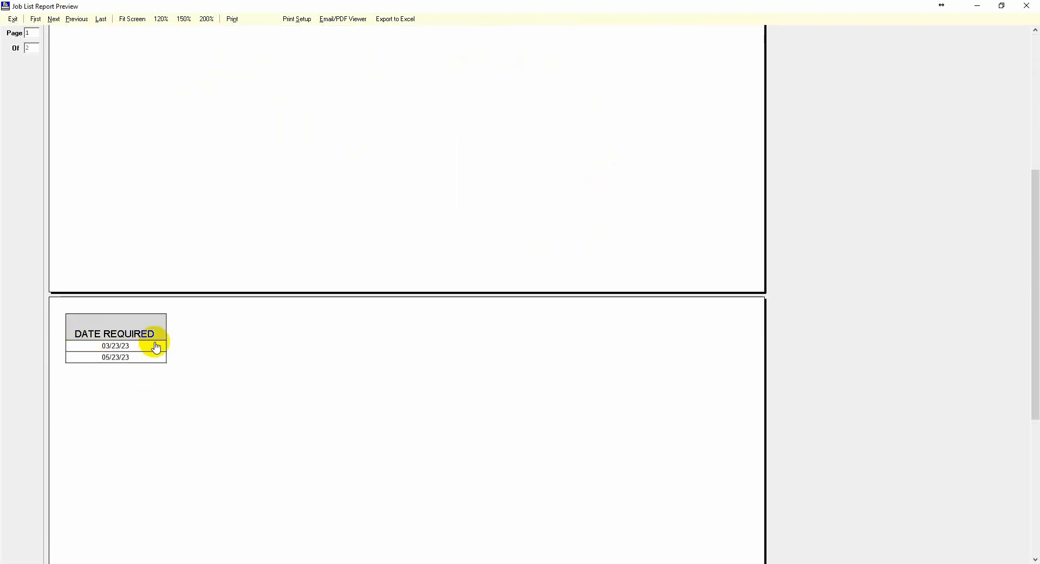
click(397, 21)
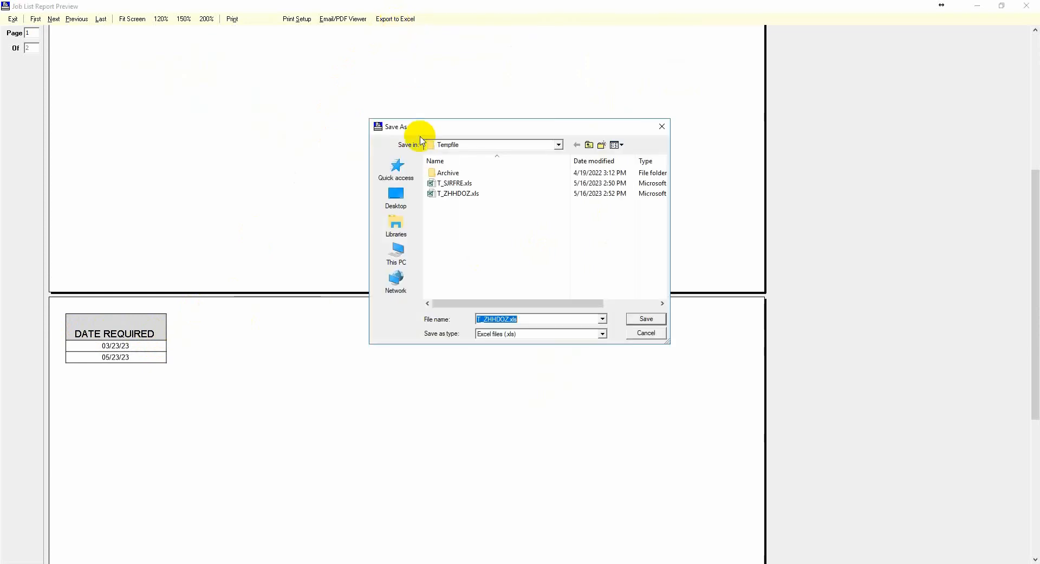
text(Job)
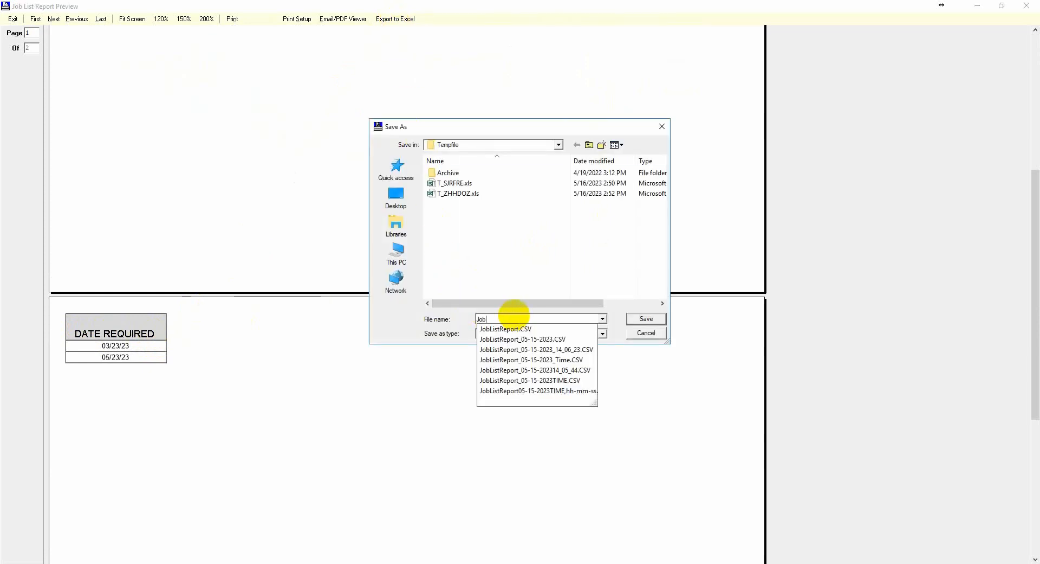
text(ListReport.xls)
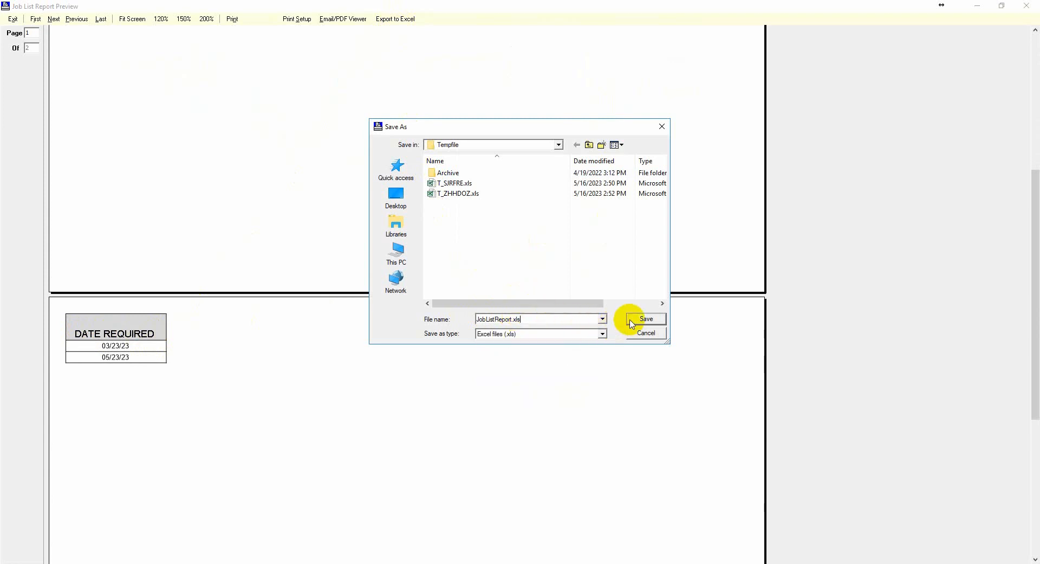
click(631, 321)
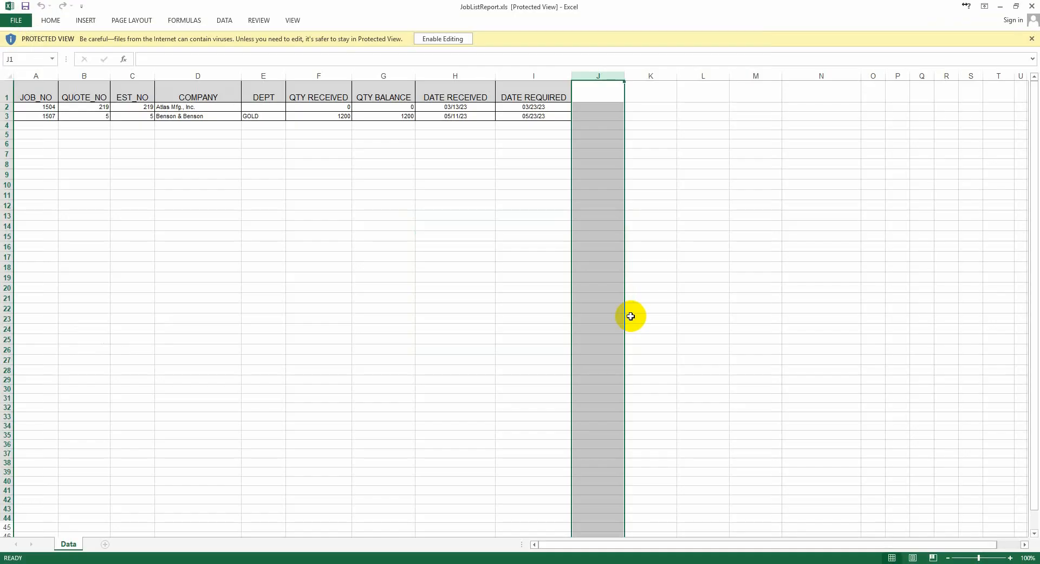
Check the job rows in the exported workbook, then close it and exit the report preview
click(41, 115)
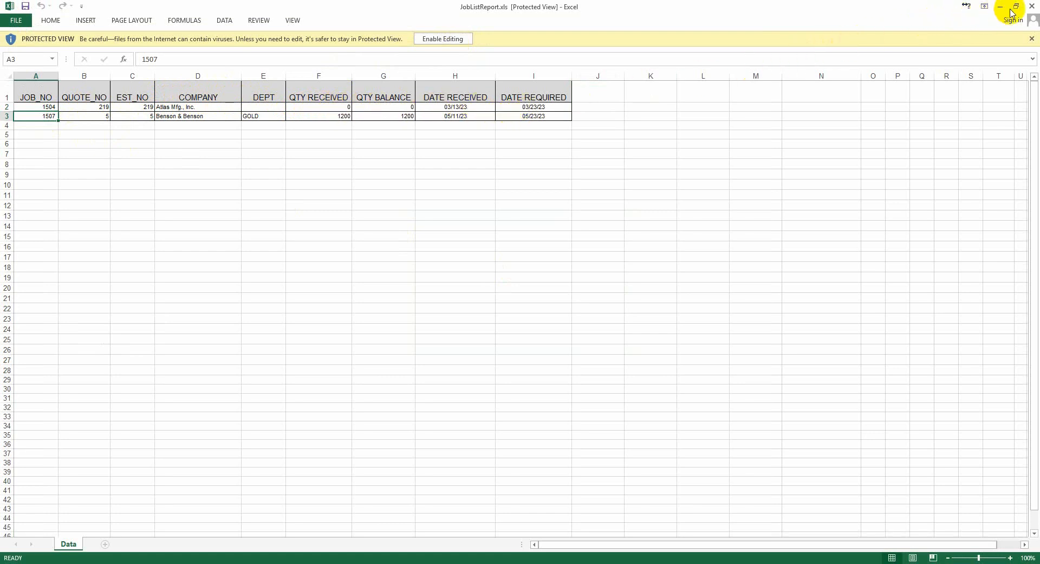
click(1030, 7)
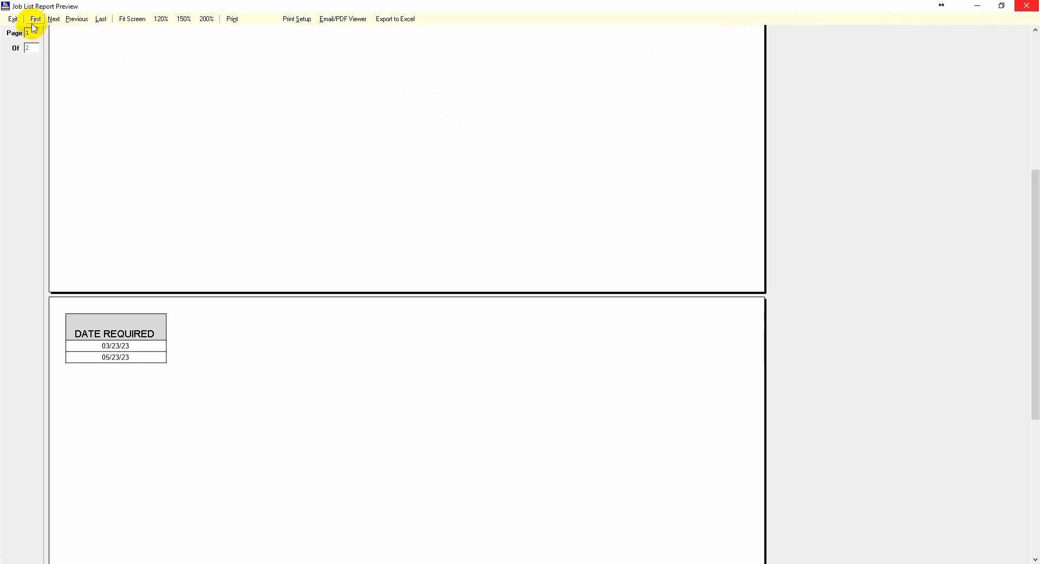
click(13, 18)
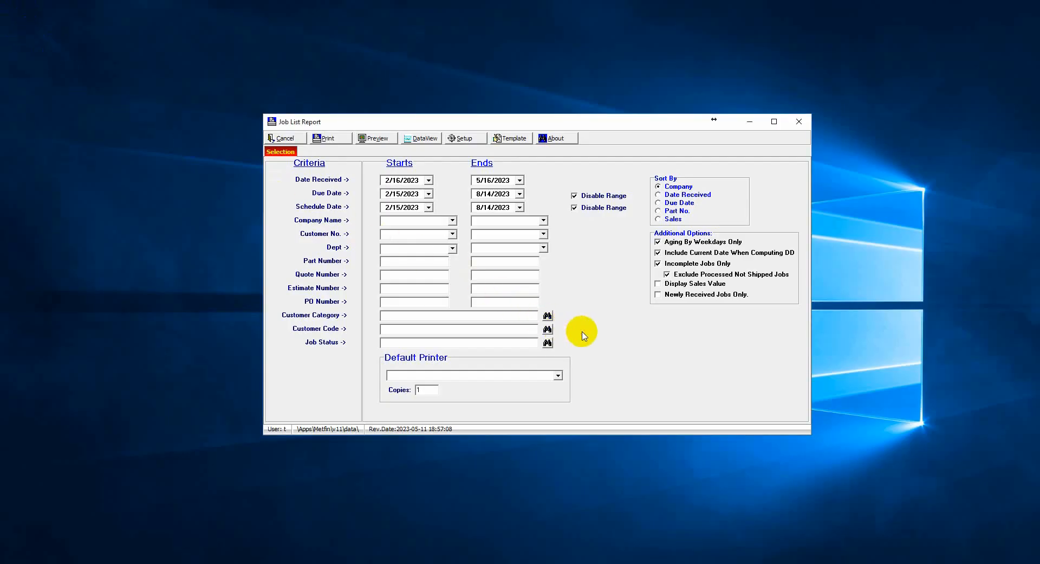
Open the JobListReport.Template.TEST report template in Excel and enable editing
click(511, 142)
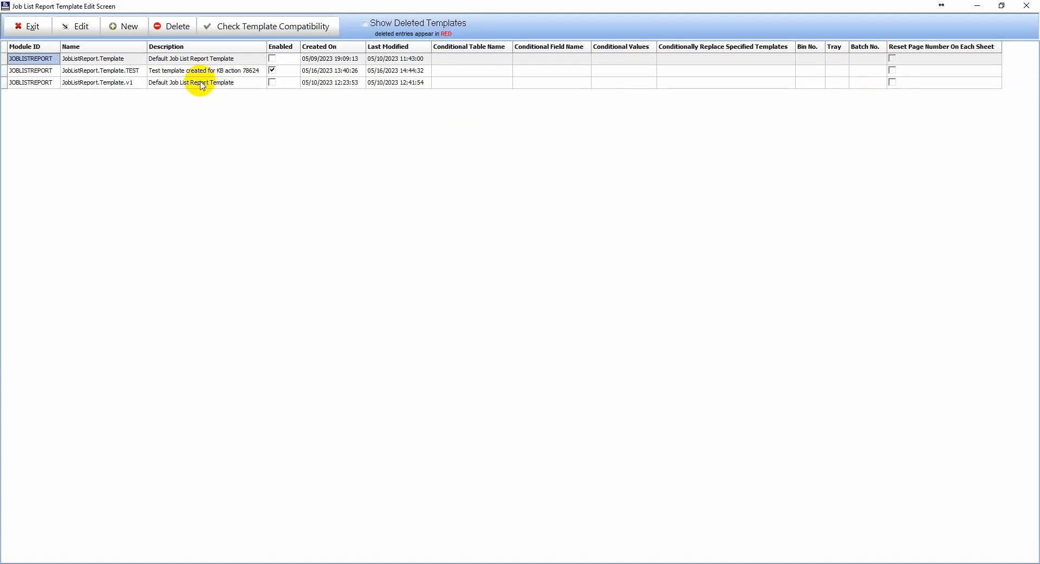
click(81, 76)
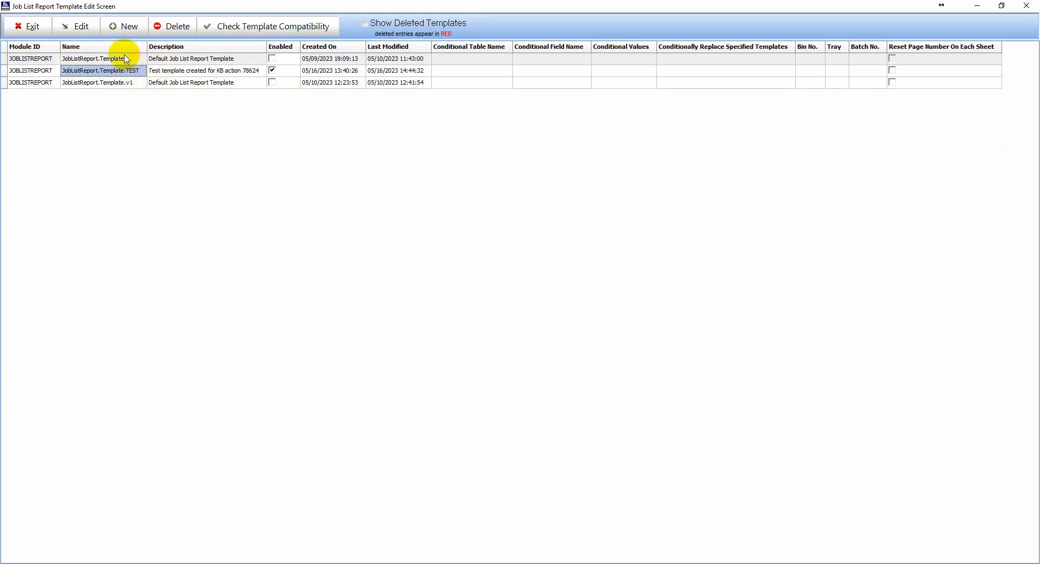
click(81, 31)
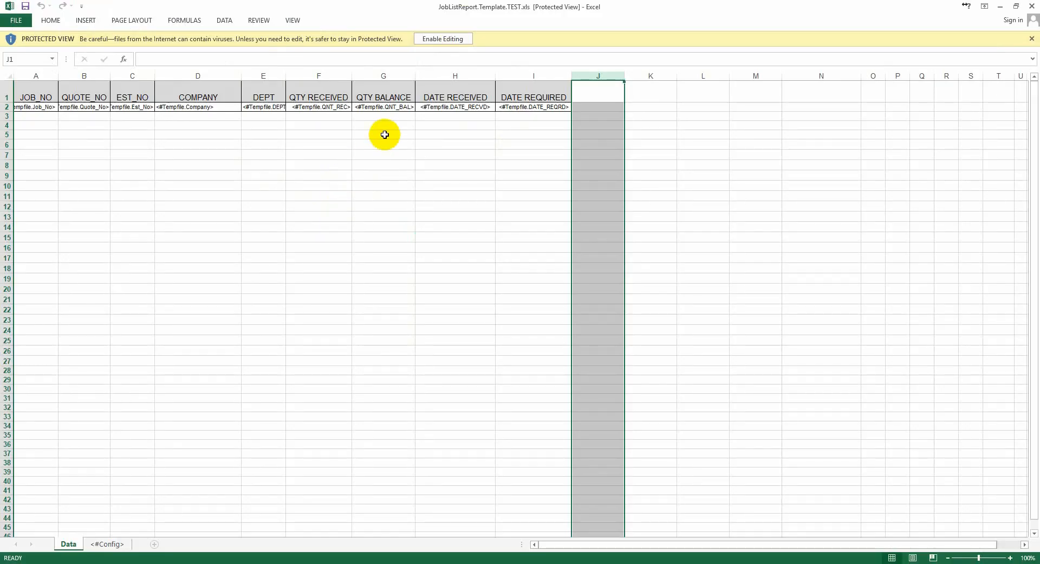
click(449, 41)
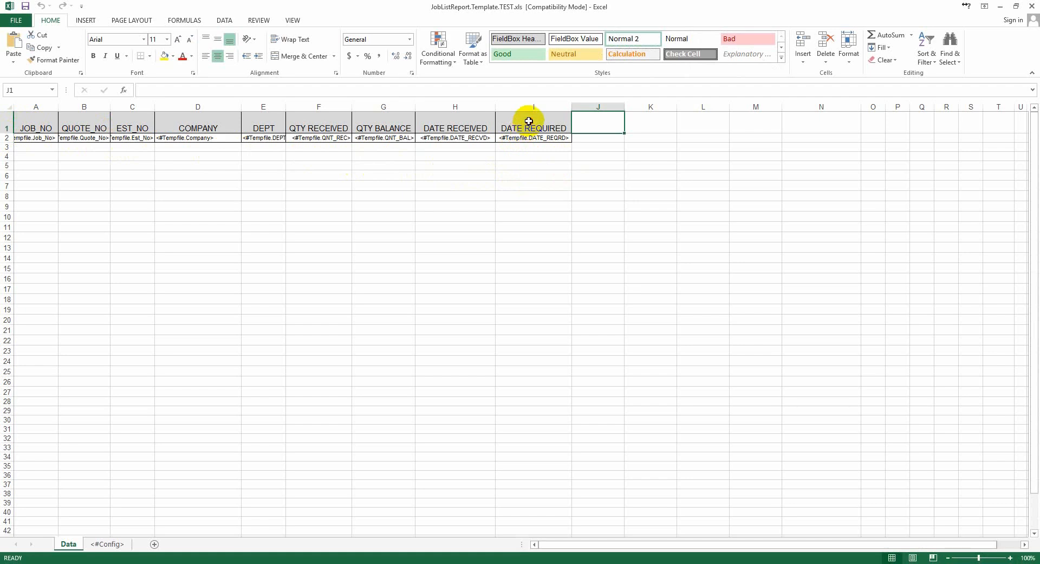
Copy the DATE REQUIRED heading and its field cell into column J, and widen that column to fit
drag(529, 121, 541, 146)
key(ctrl+c)
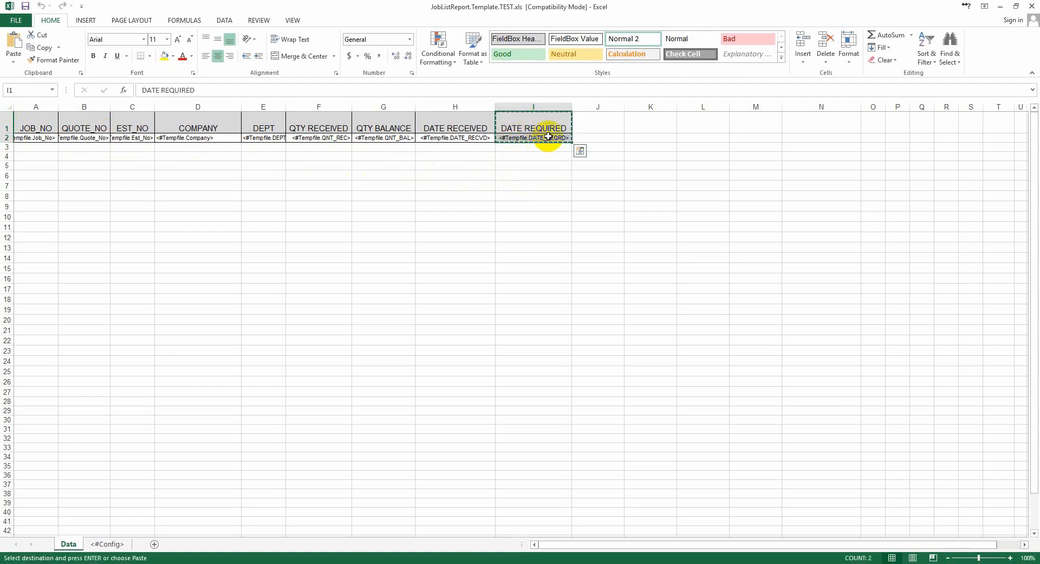
click(591, 128)
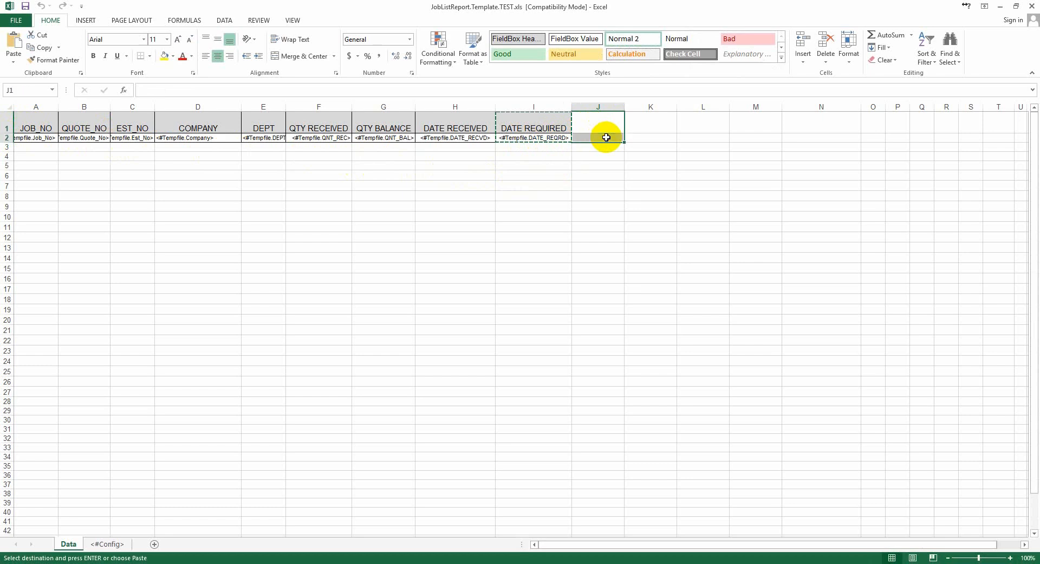
key(ctrl+v)
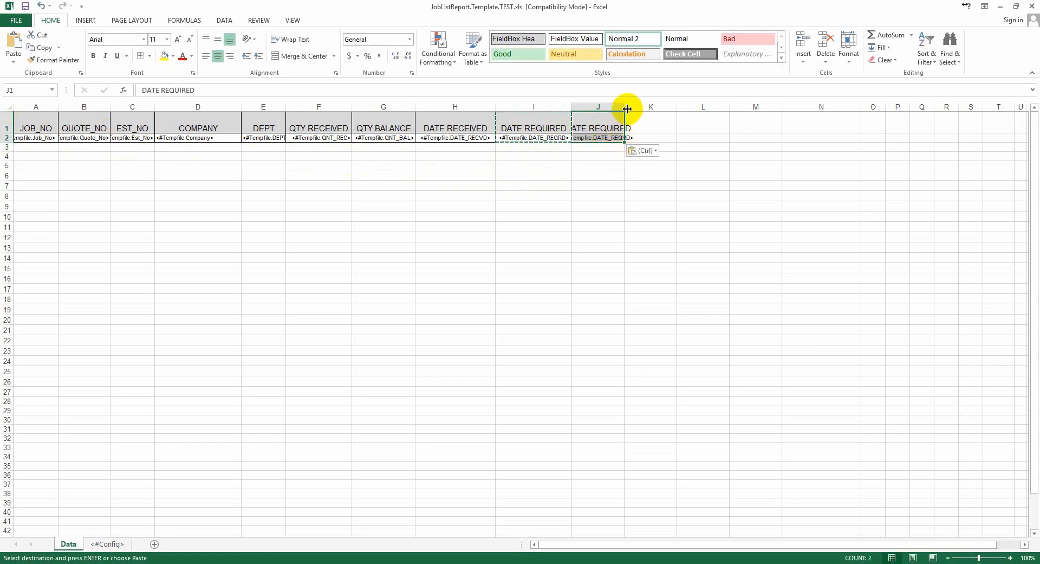
drag(625, 108, 648, 108)
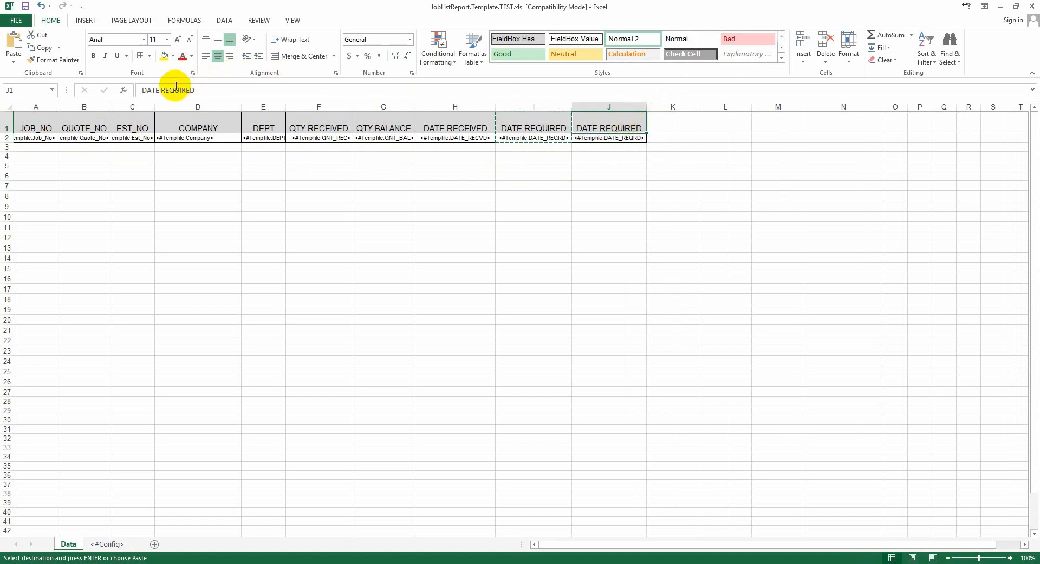
Change the heading in cell J1 to DATE SCHEDULED
drag(162, 90, 249, 90)
text(SCHEDULED)
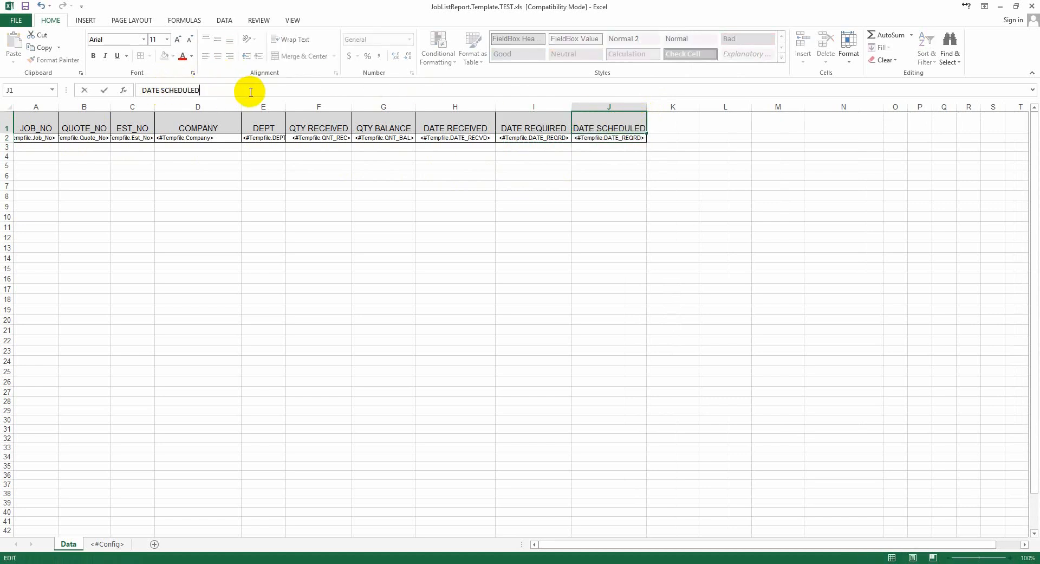
key(Return)
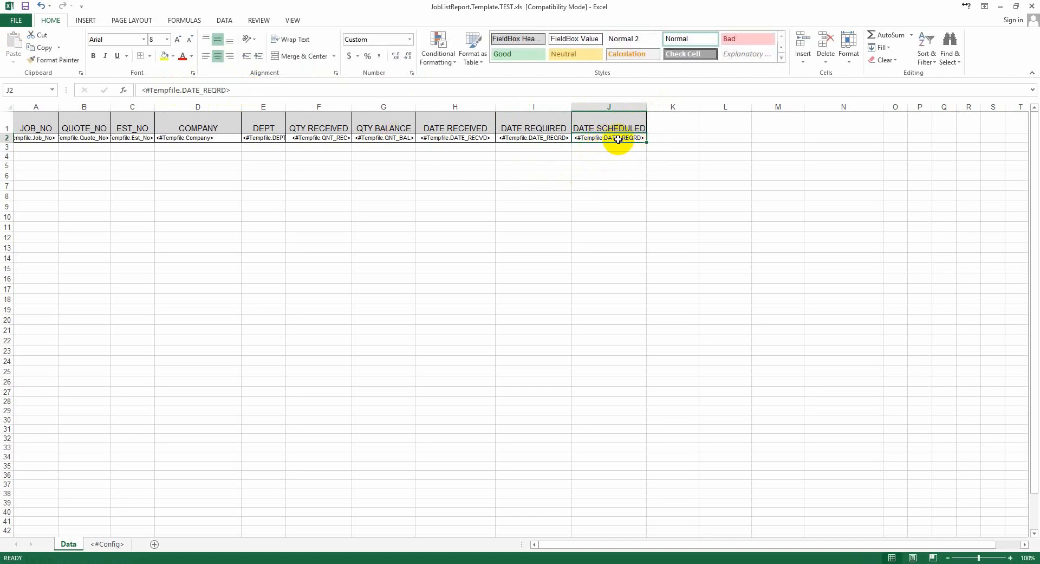
Change the field tag in cell J2 to <#Tempfile.DATE_SCHED>
drag(189, 90, 225, 90)
text(SCH)
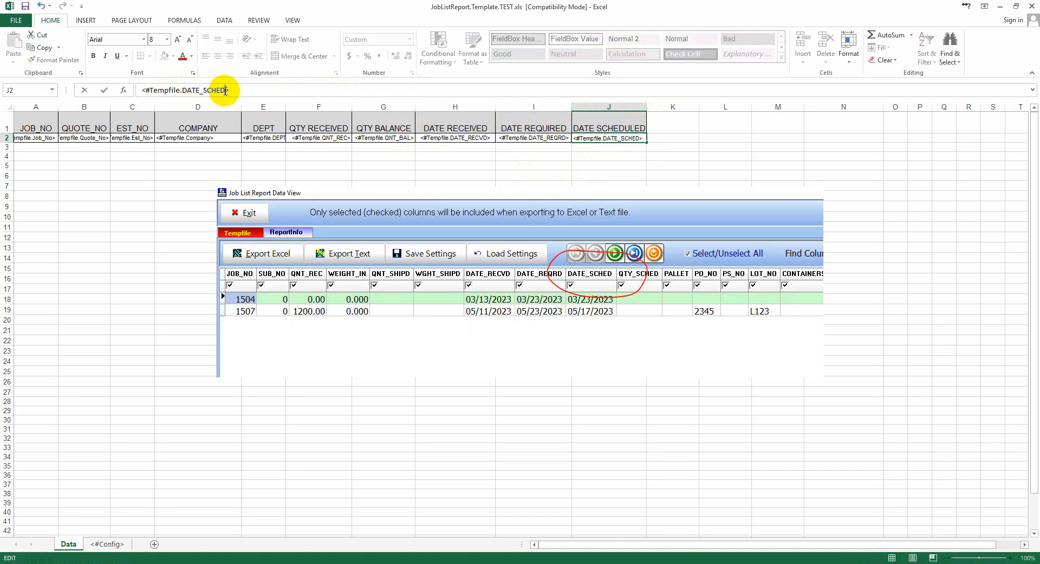
click(515, 172)
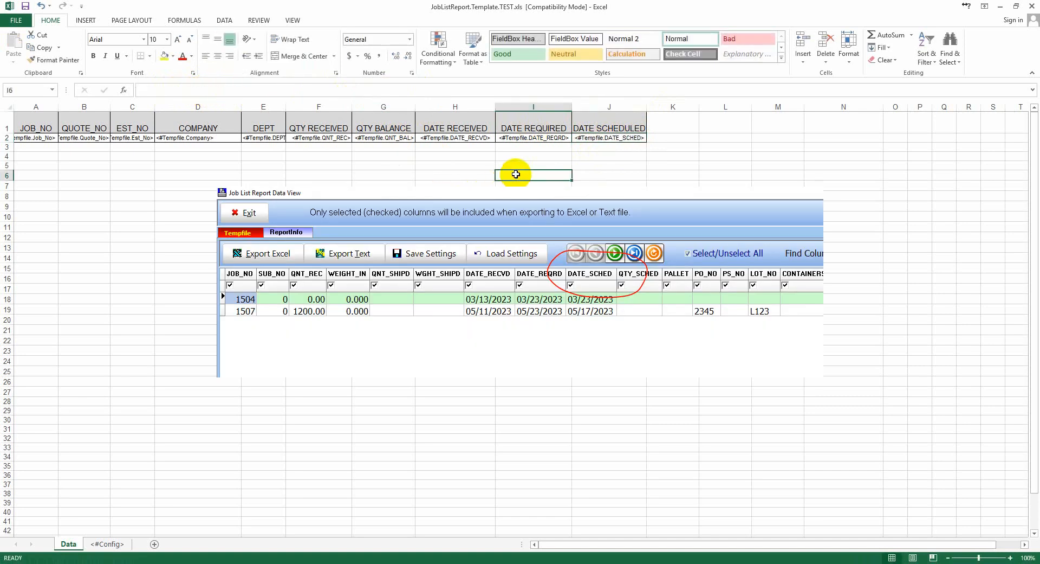
Extend the __TempFile__ named range to =Data!$A$2:$J$2 in the Name Manager and close it
click(614, 137)
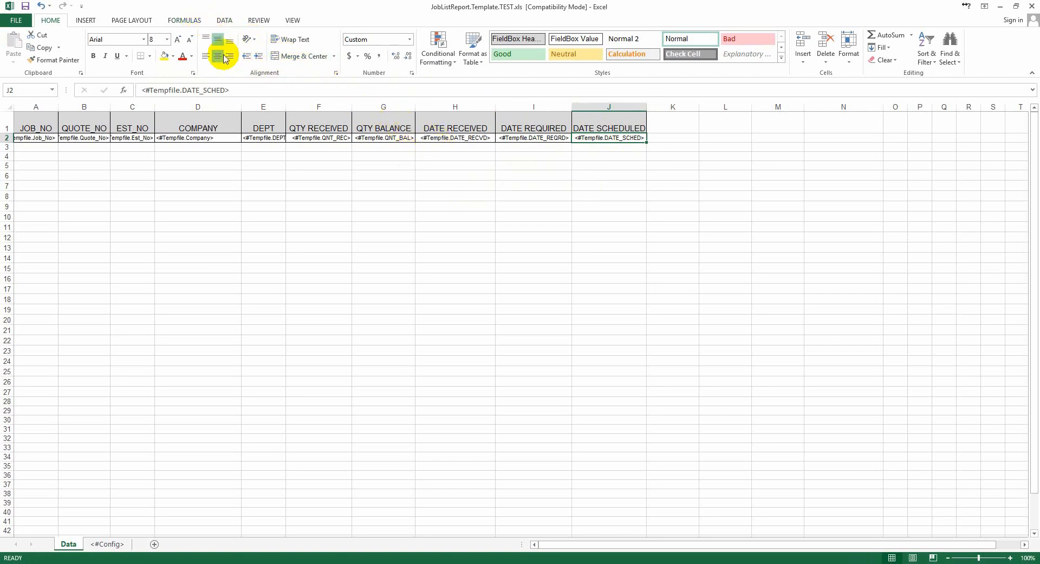
click(183, 20)
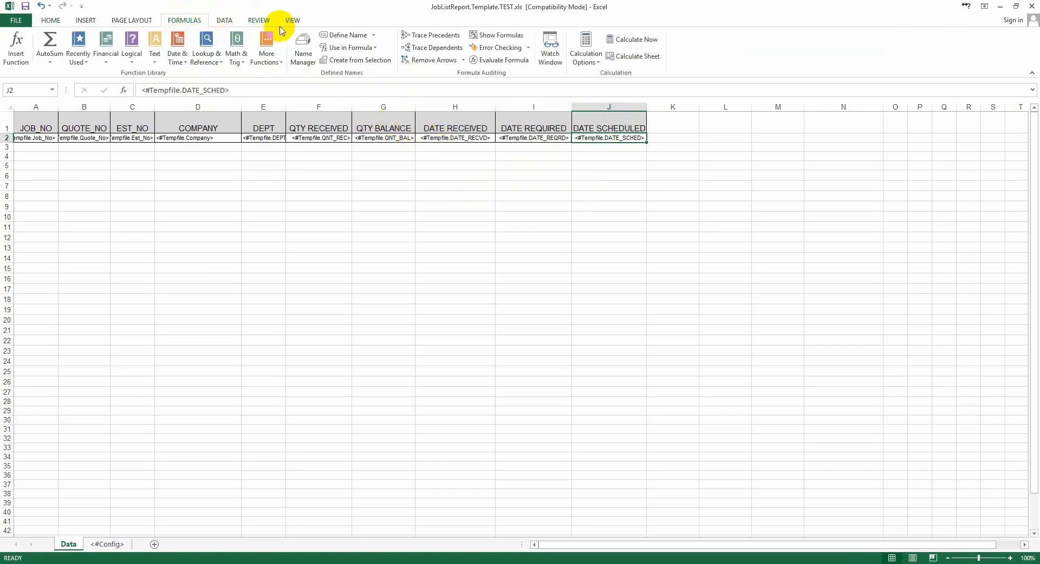
click(303, 57)
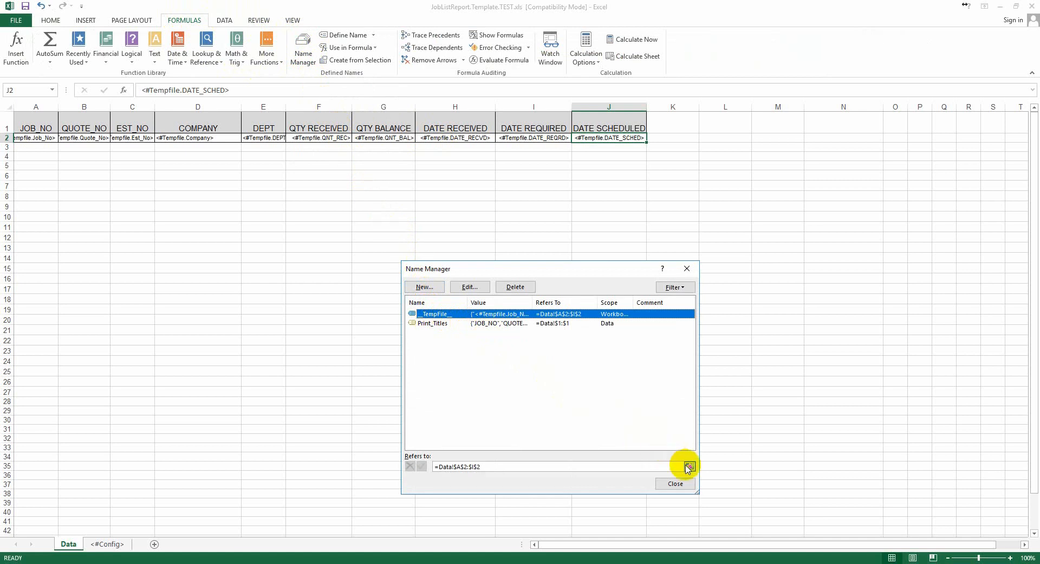
click(689, 467)
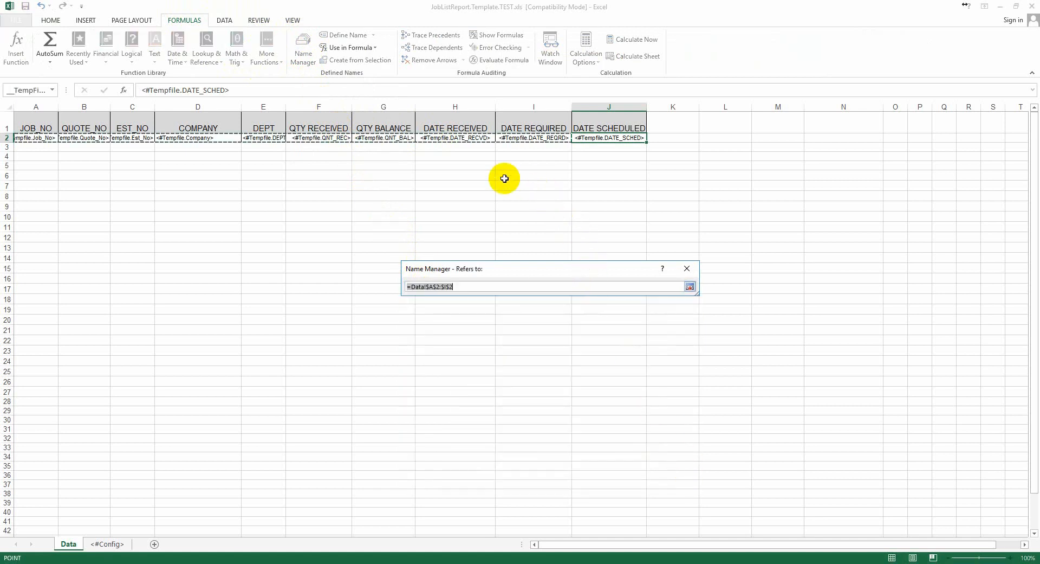
drag(48, 142, 597, 138)
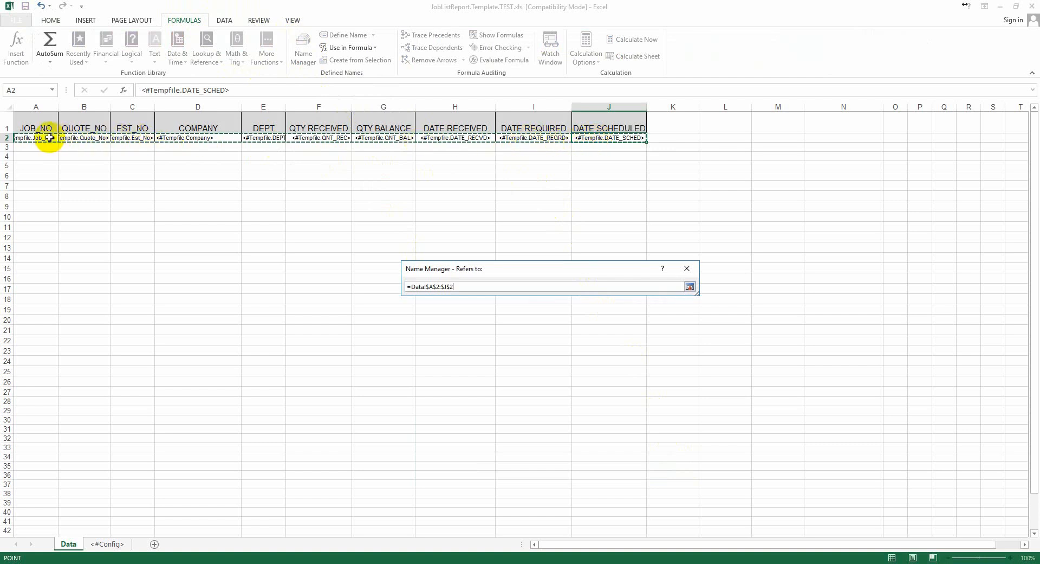
click(690, 286)
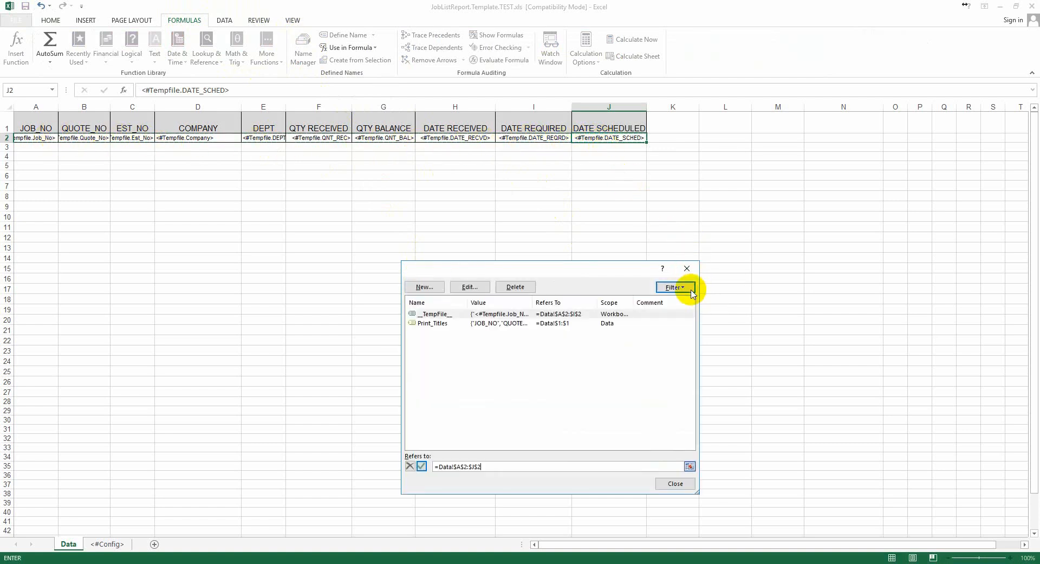
click(422, 466)
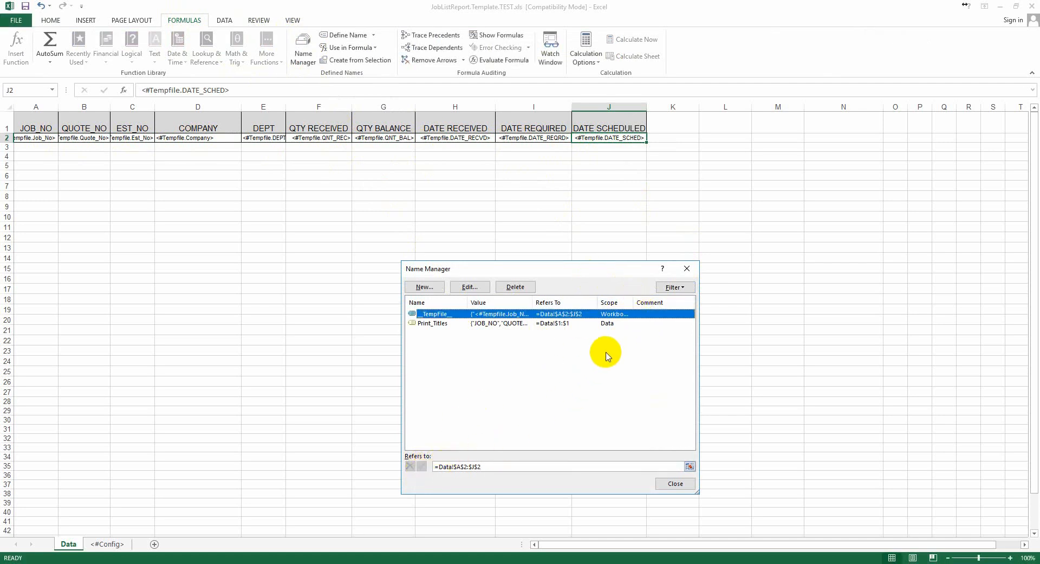
click(687, 268)
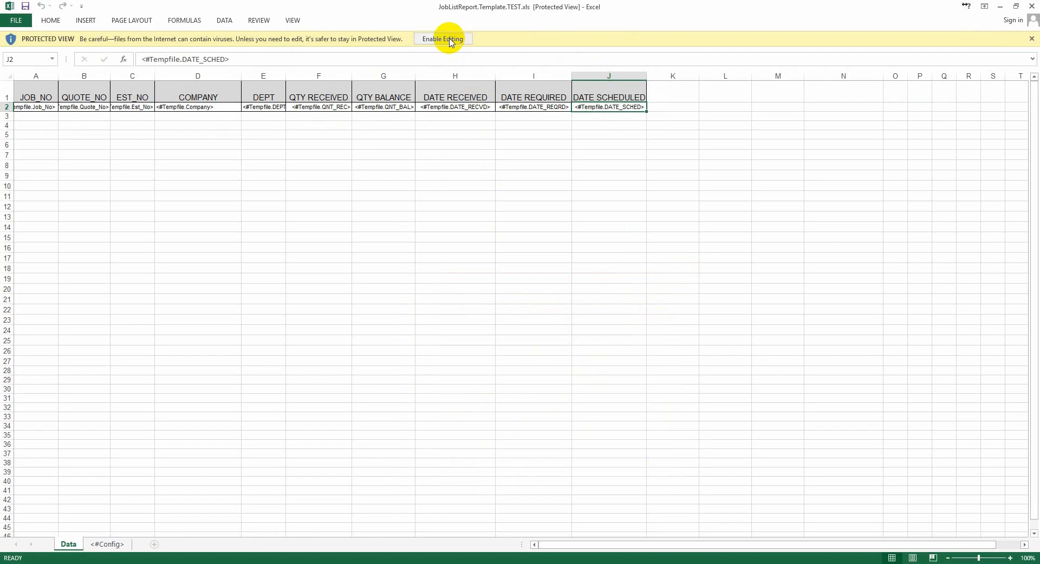
Enable editing in the template and view the Date number formats available for cell J2 without applying one
click(451, 40)
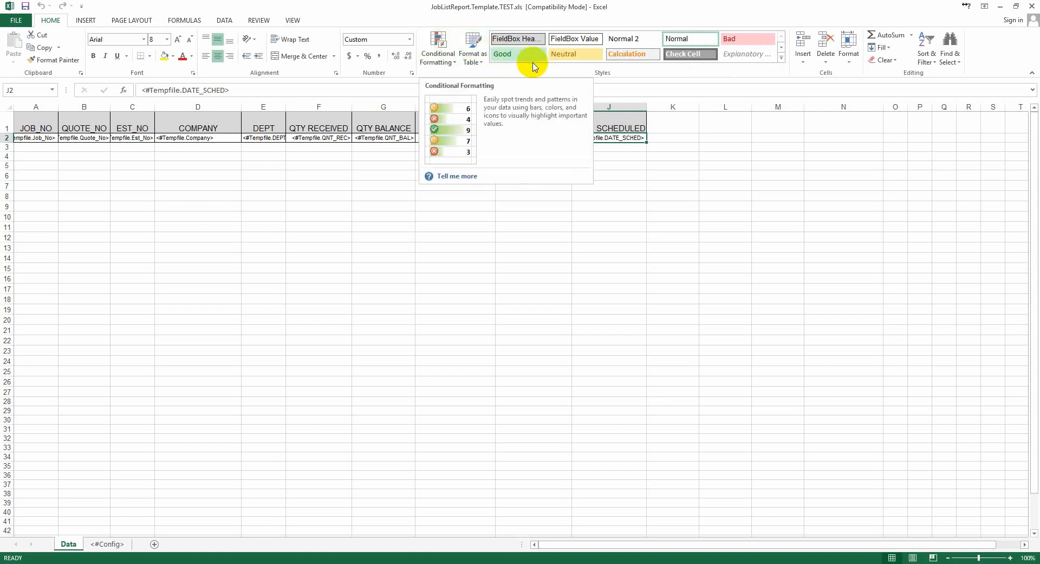
right_click(611, 138)
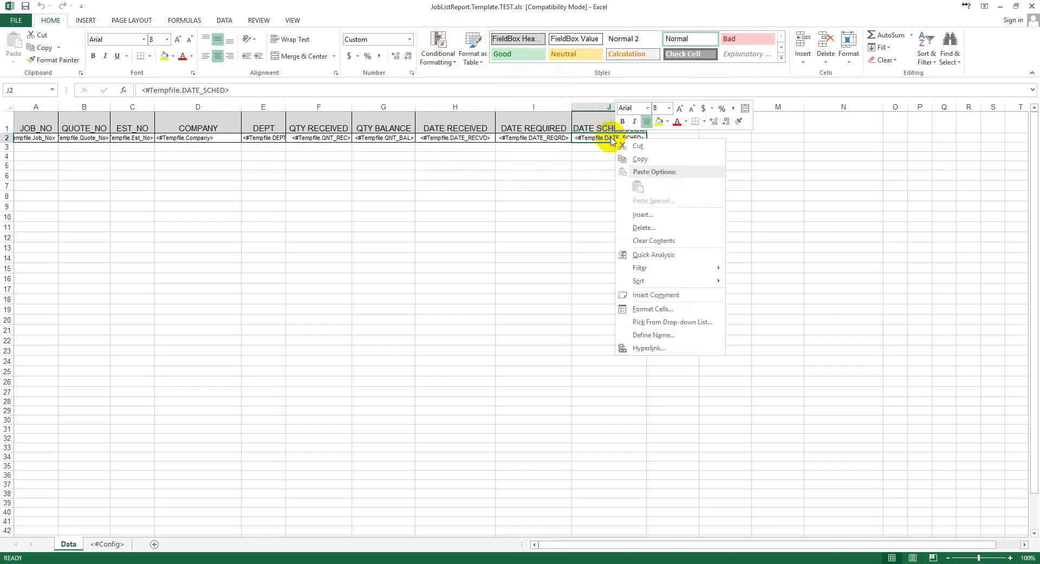
click(659, 308)
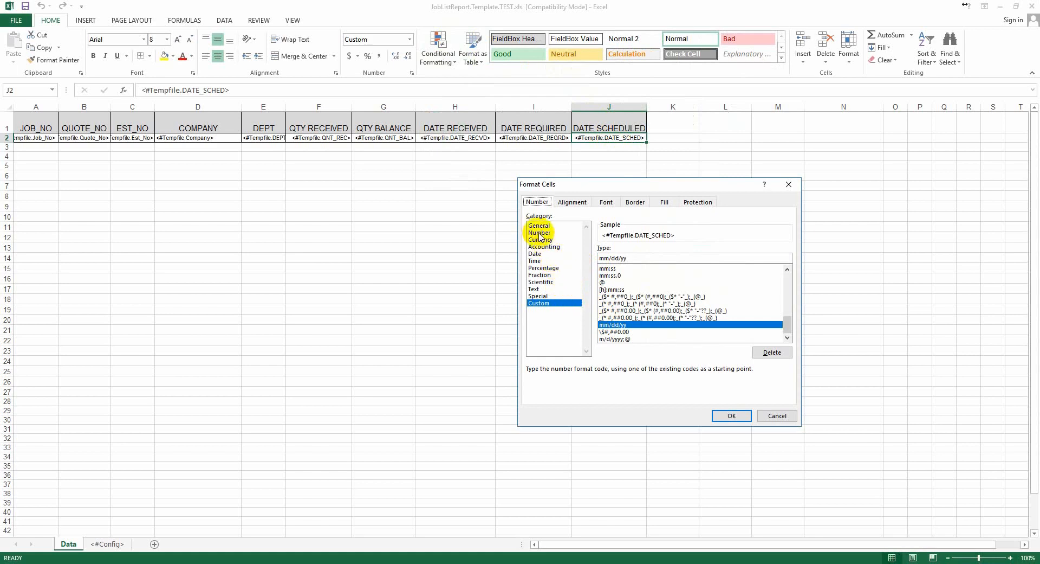
click(538, 254)
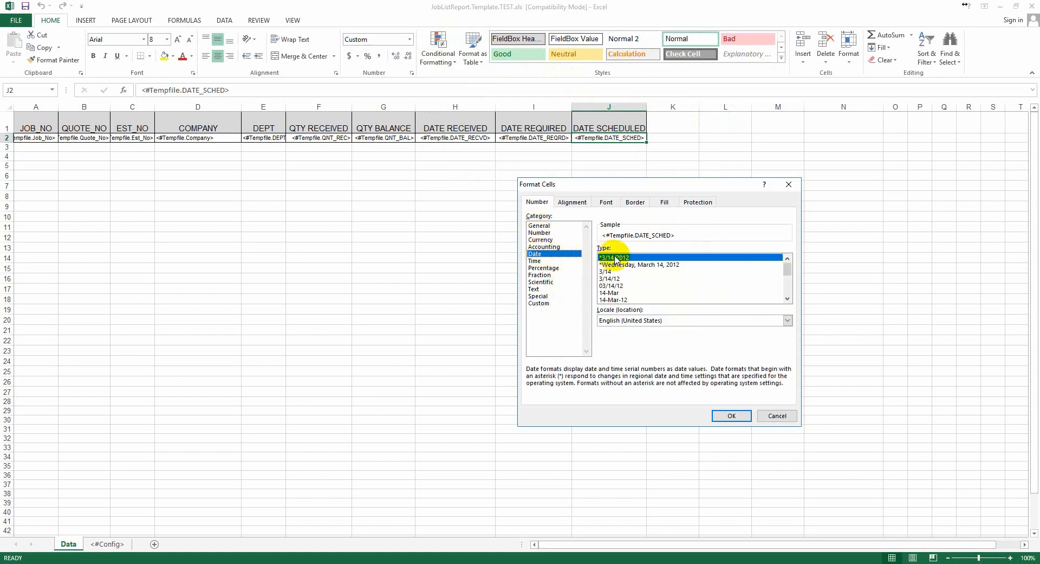
click(790, 416)
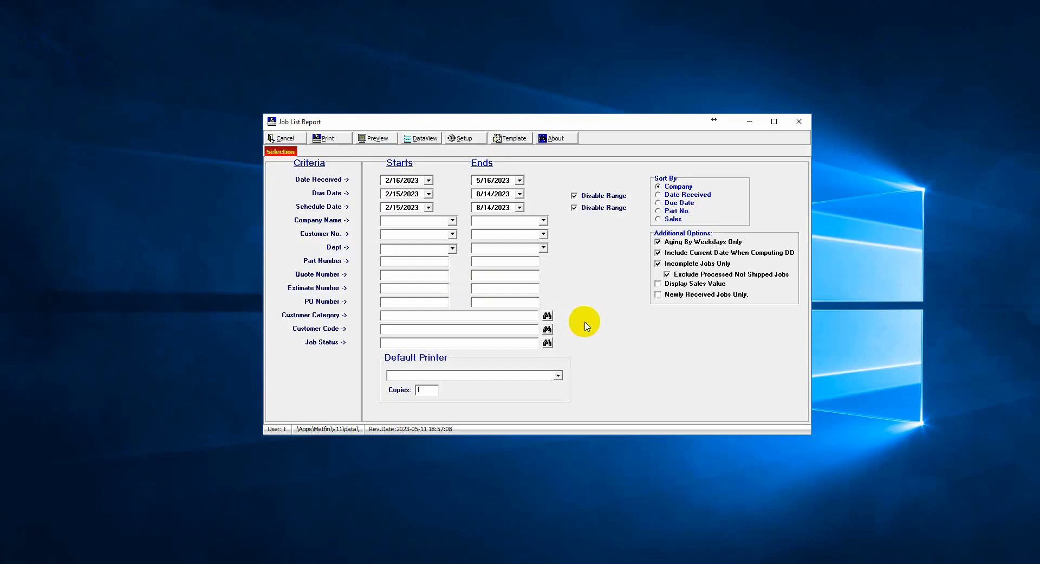
Preview the Job List Report, check its DATE SCHEDULED column on the second page, and export the report to Excel
click(387, 140)
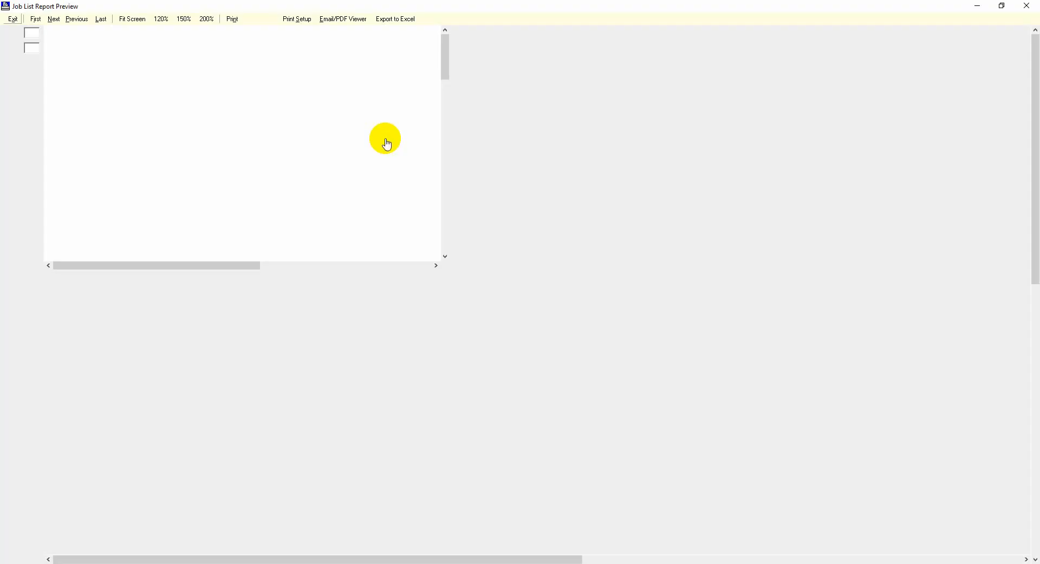
scroll(490, 304, down, 3)
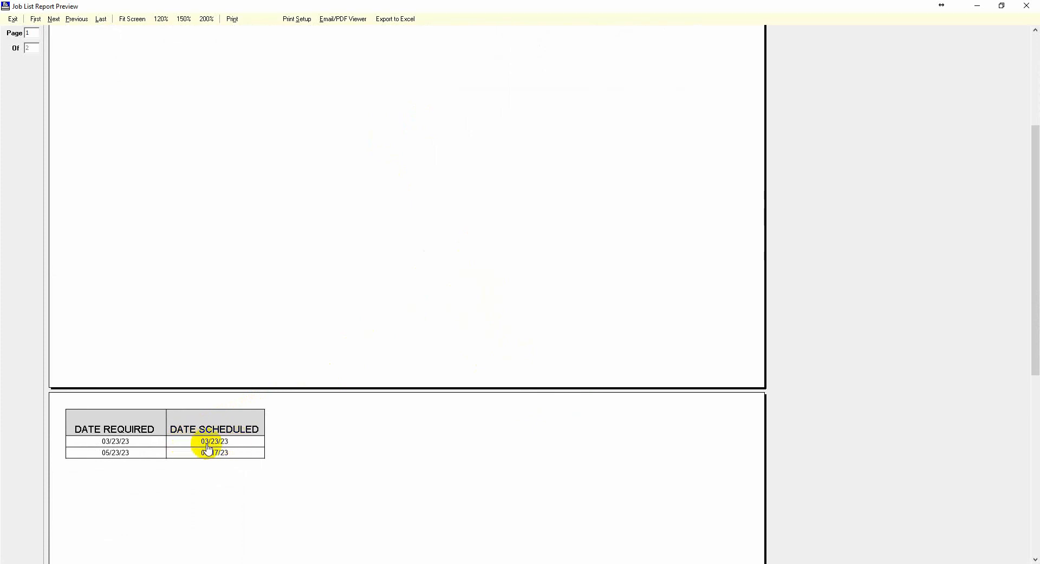
scroll(637, 173, up, 1)
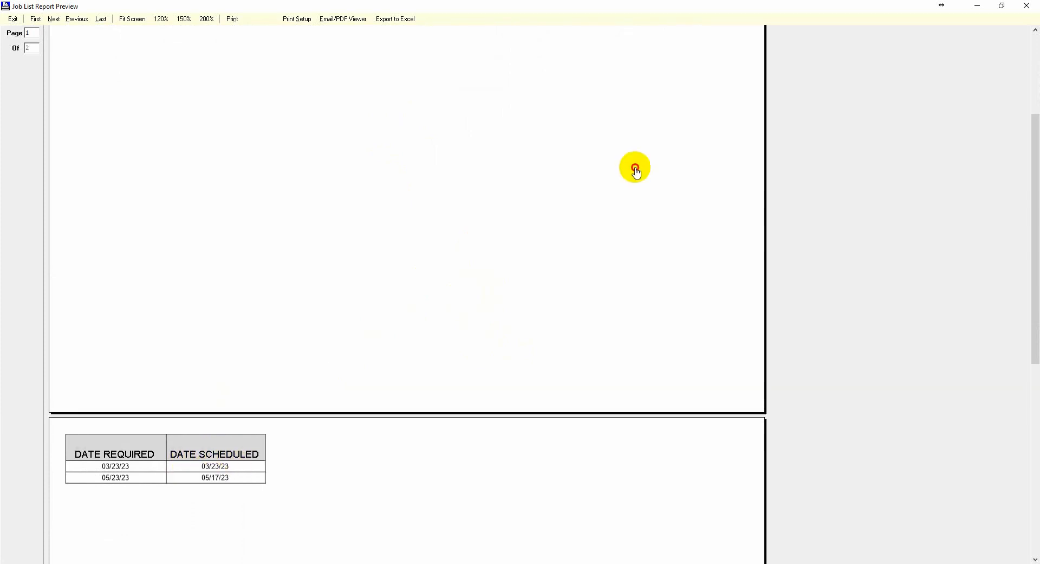
click(408, 18)
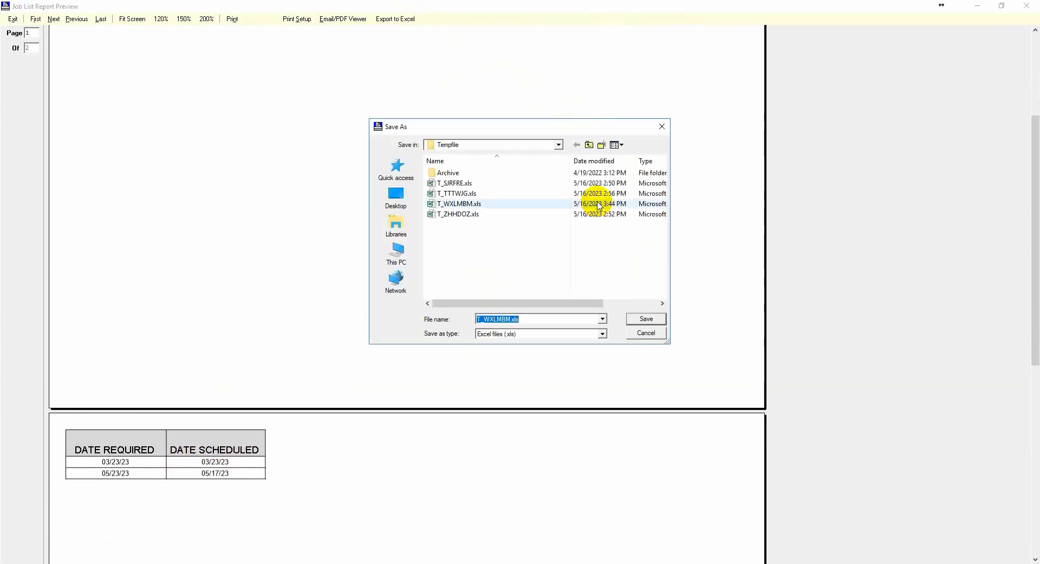
key(Home)
key(Return)
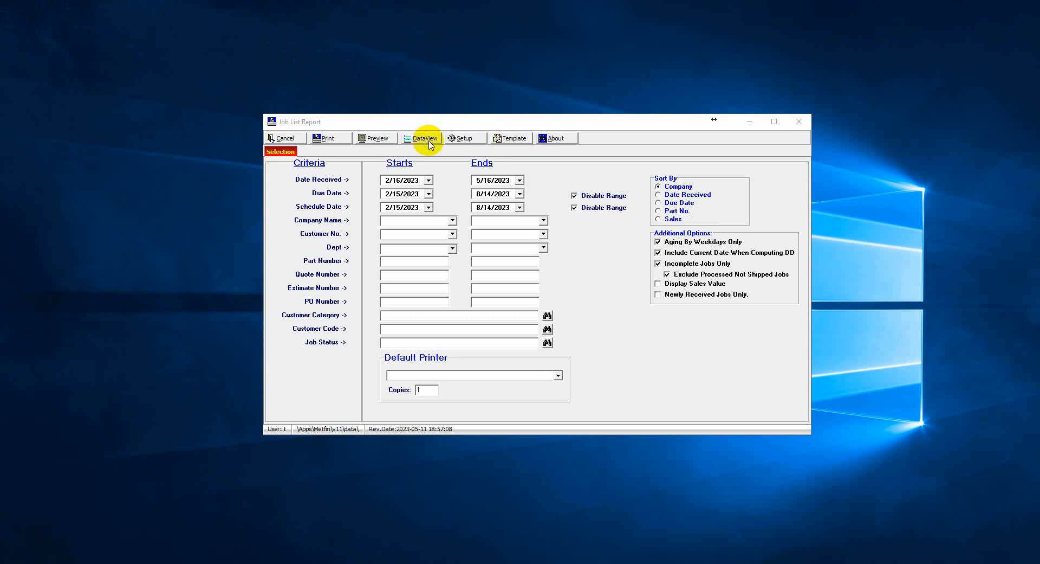
Open JobListReport.Template.TEST for editing and delete the DATE SCHEDULED column J from the Data sheet
click(501, 139)
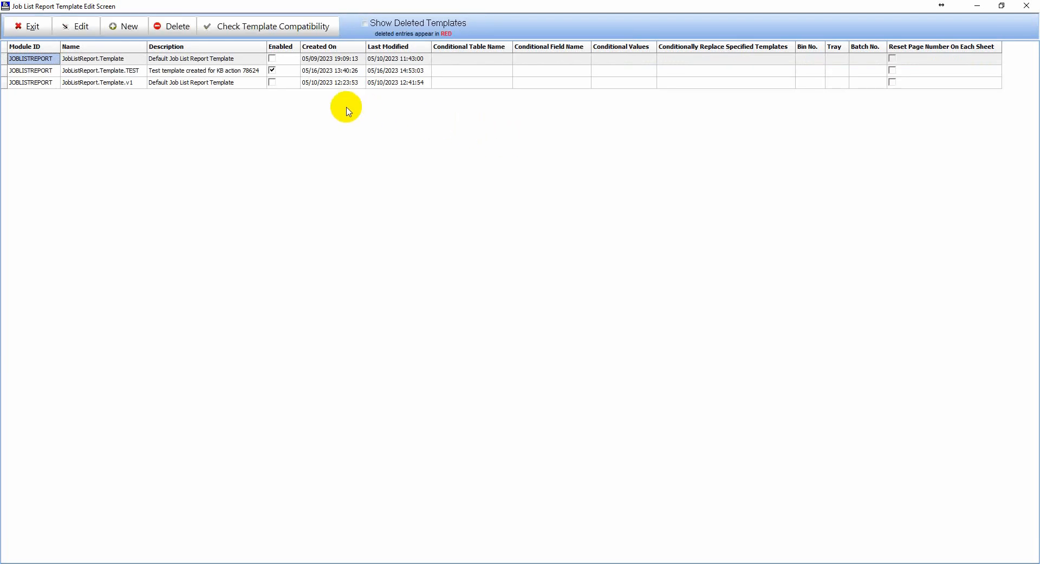
click(122, 71)
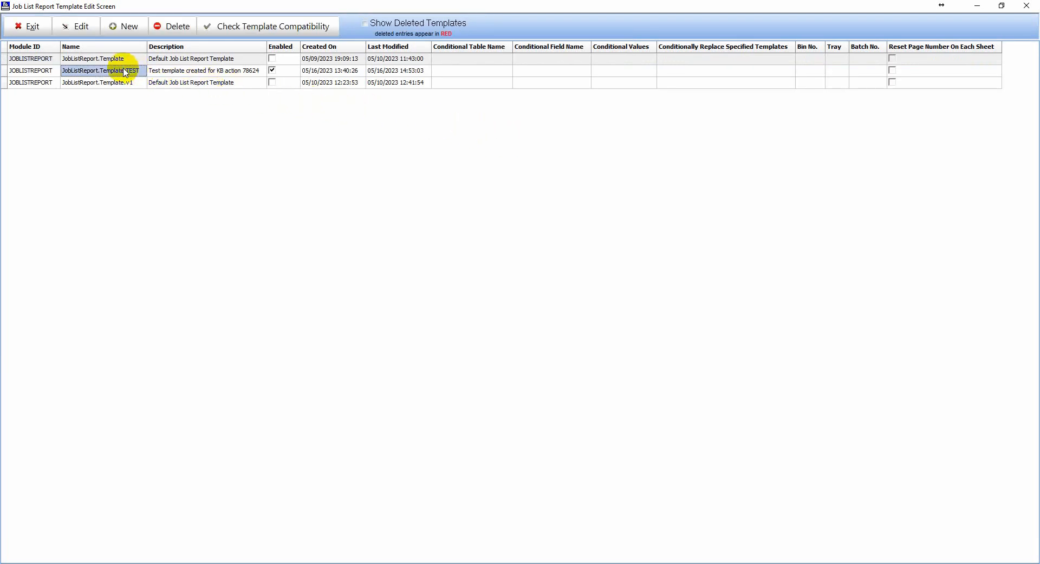
click(69, 33)
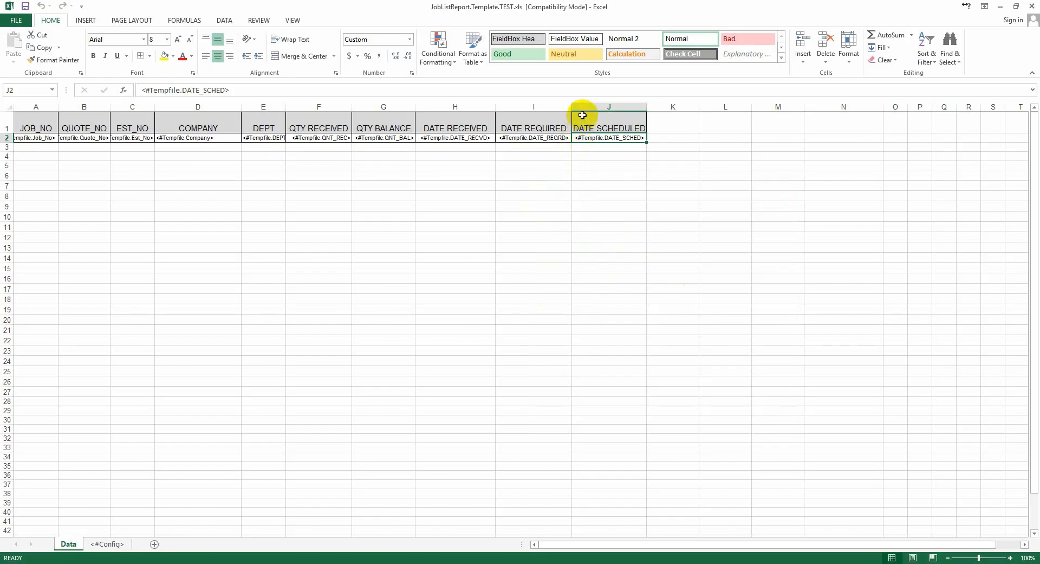
click(602, 175)
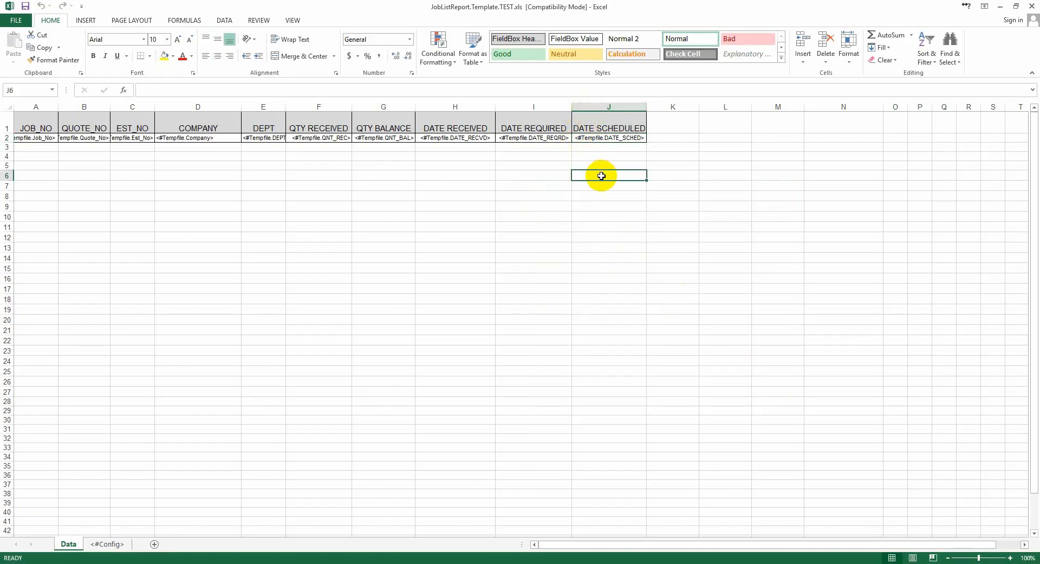
click(598, 106)
right_click(598, 109)
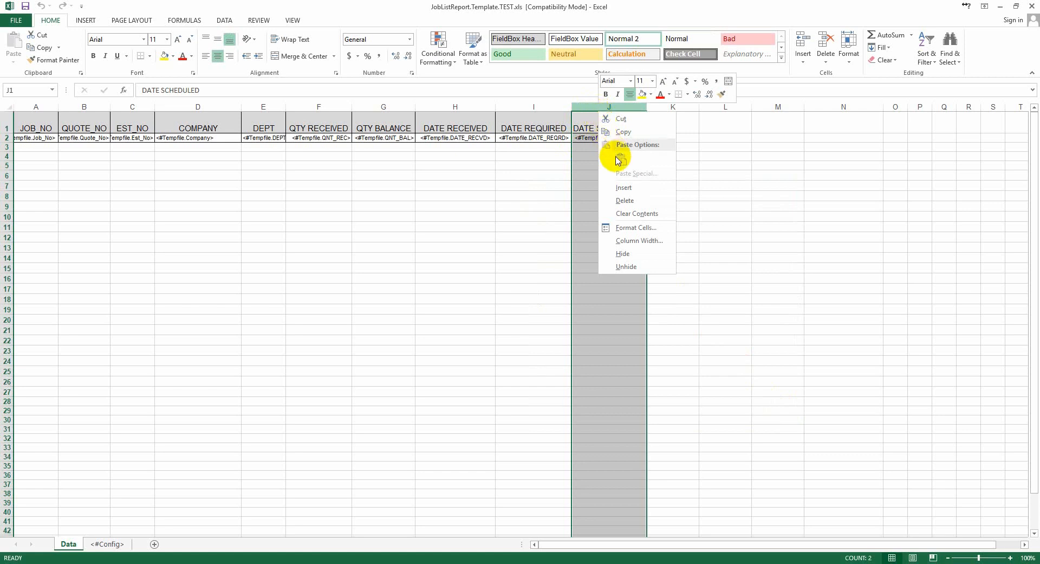
click(630, 201)
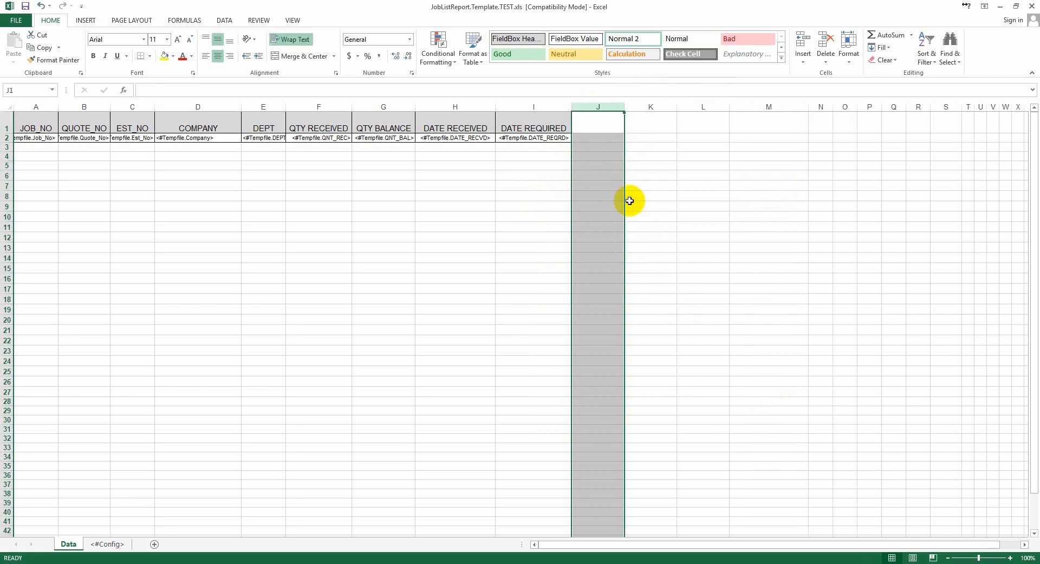
Check the range that __TempFile__ refers to in the Name Manager and close it without changes
click(200, 26)
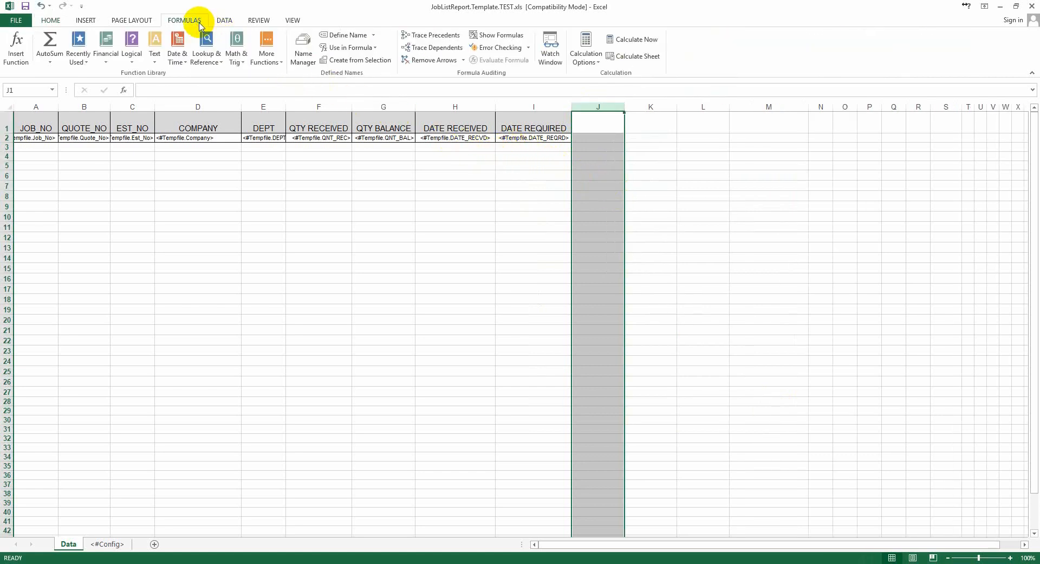
click(301, 47)
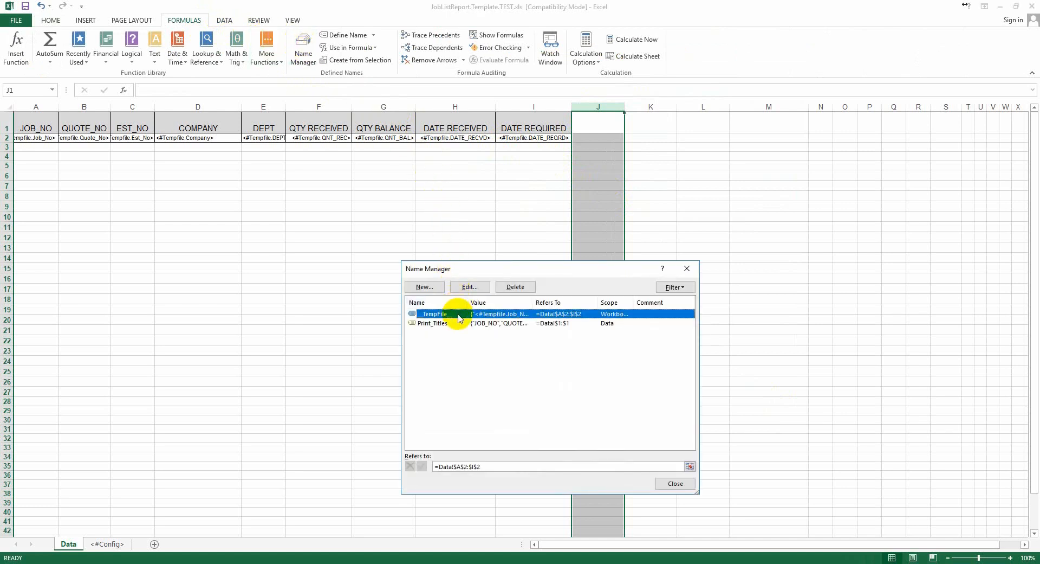
click(689, 466)
key(Escape)
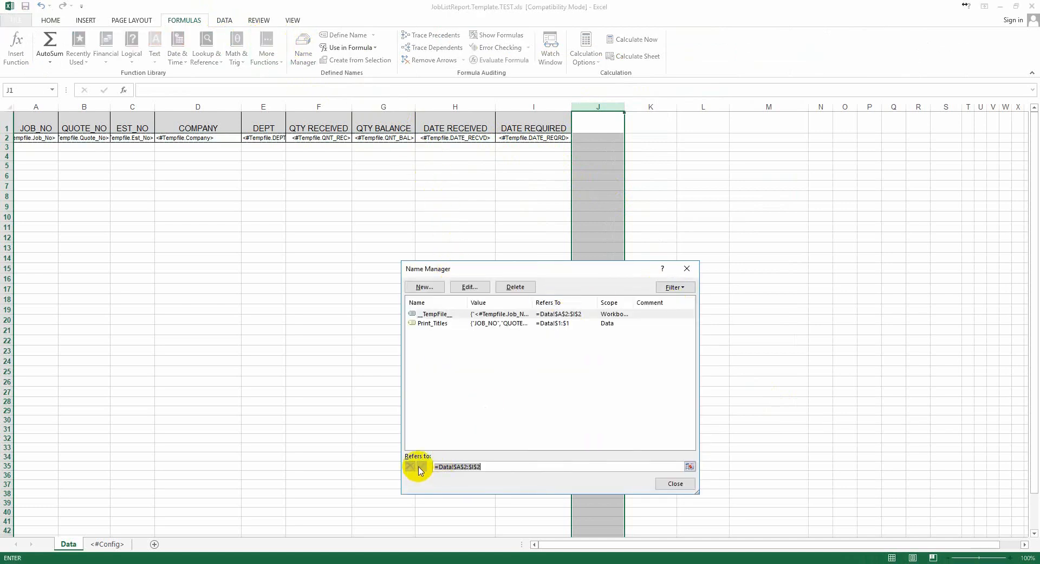
click(688, 268)
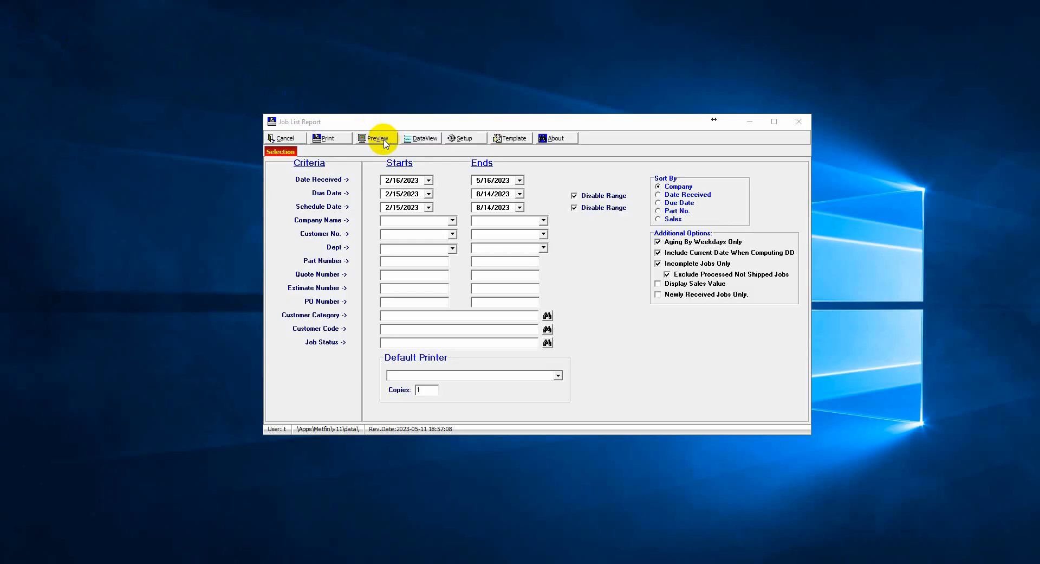
Preview the Job List Report from the edited template and export it to Excel as JobListReport.xls
click(384, 140)
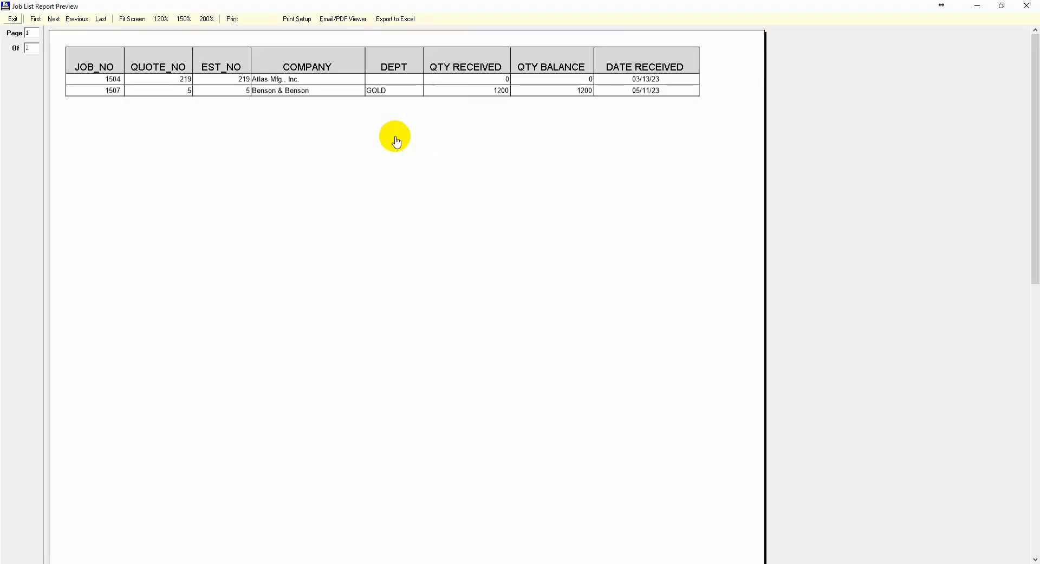
drag(652, 465, 591, 477)
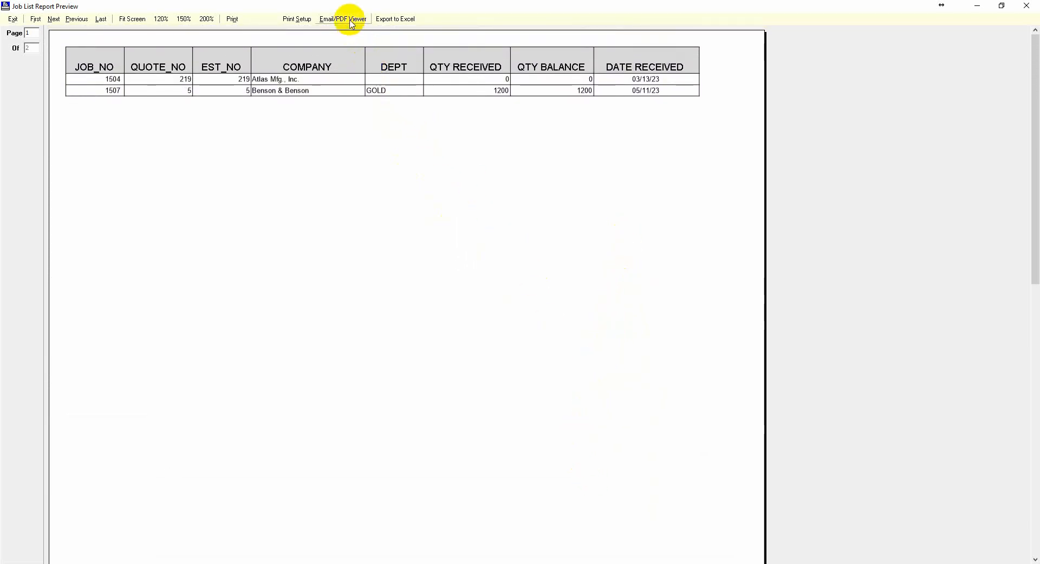
click(391, 20)
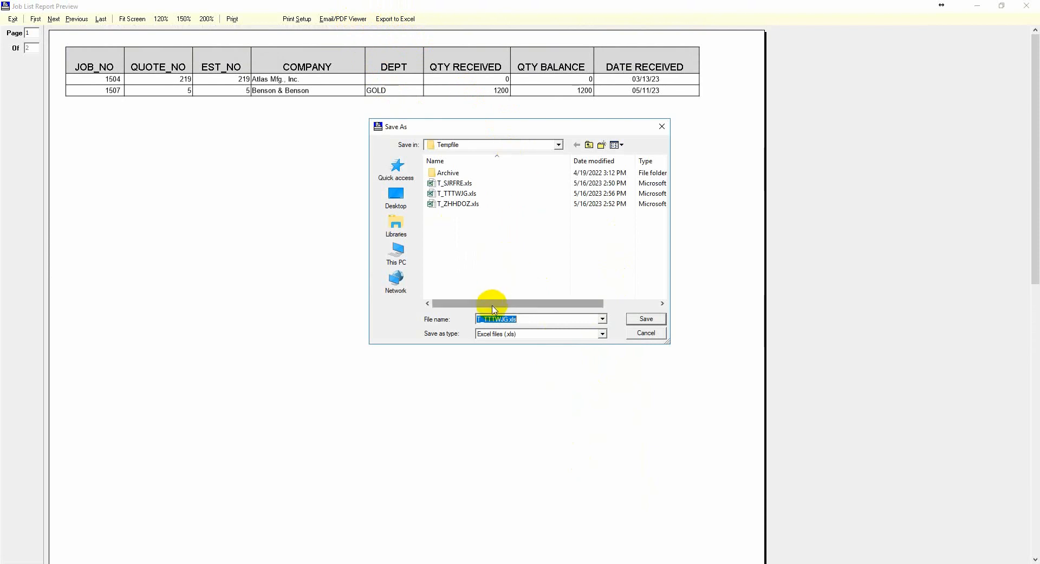
text(JobListReport.xls)
key(Return)
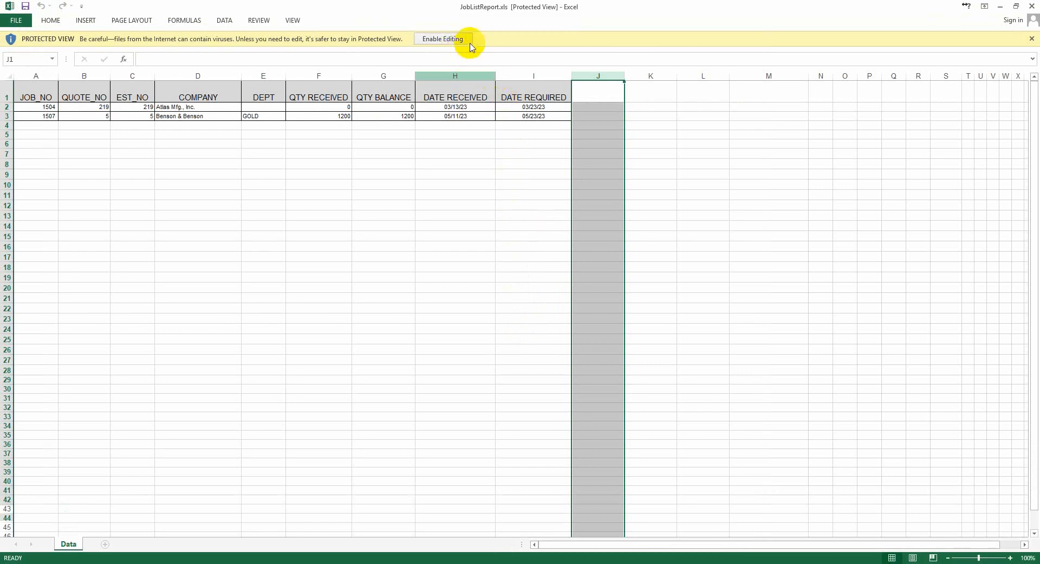
click(725, 109)
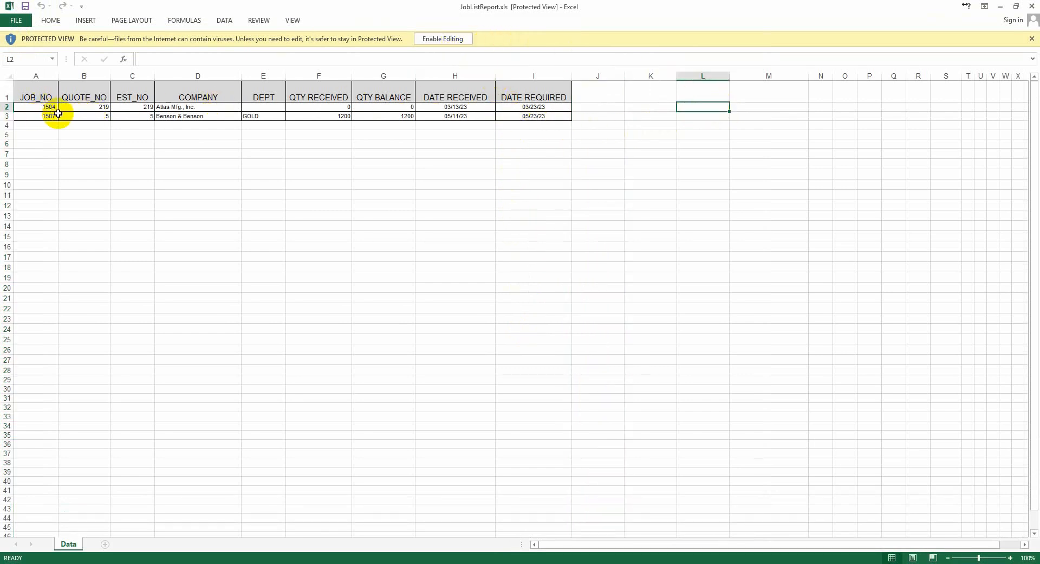